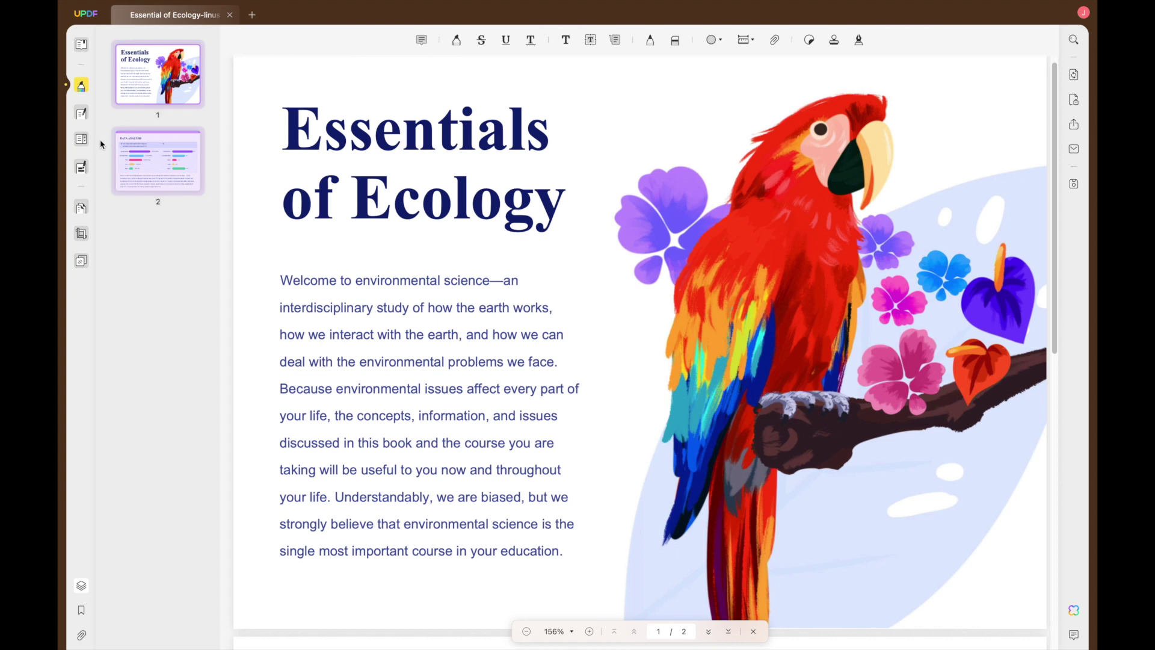
Insert a blank landscape page before page 1 of the Essentials of Ecology document
left_click(82, 208)
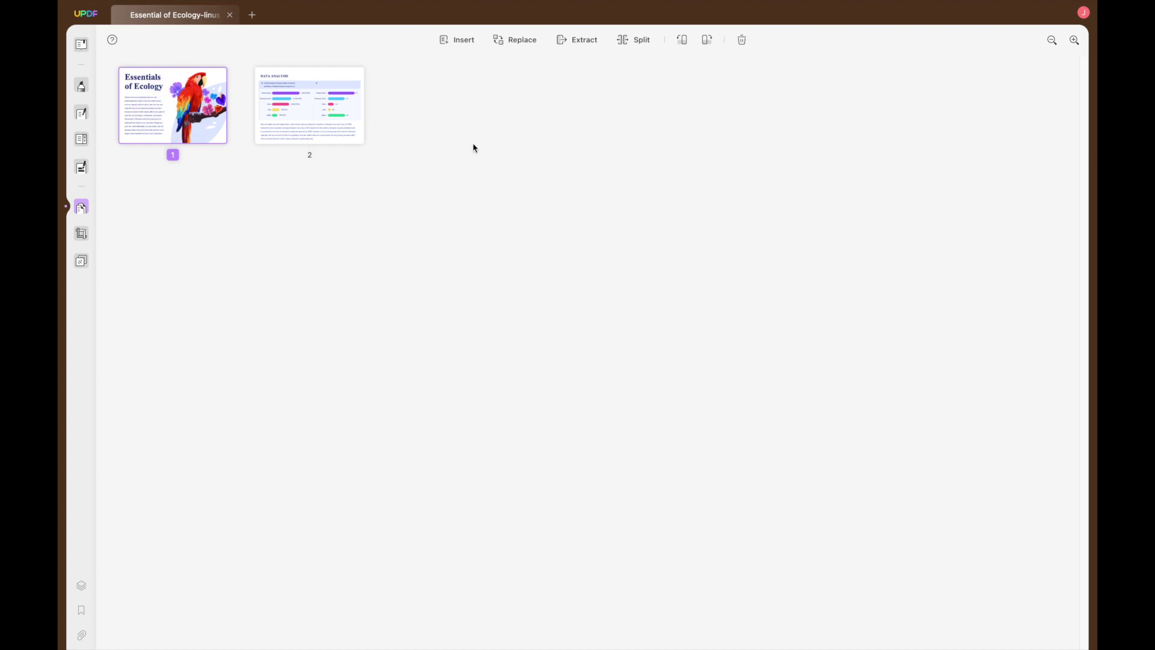
left_click(461, 42)
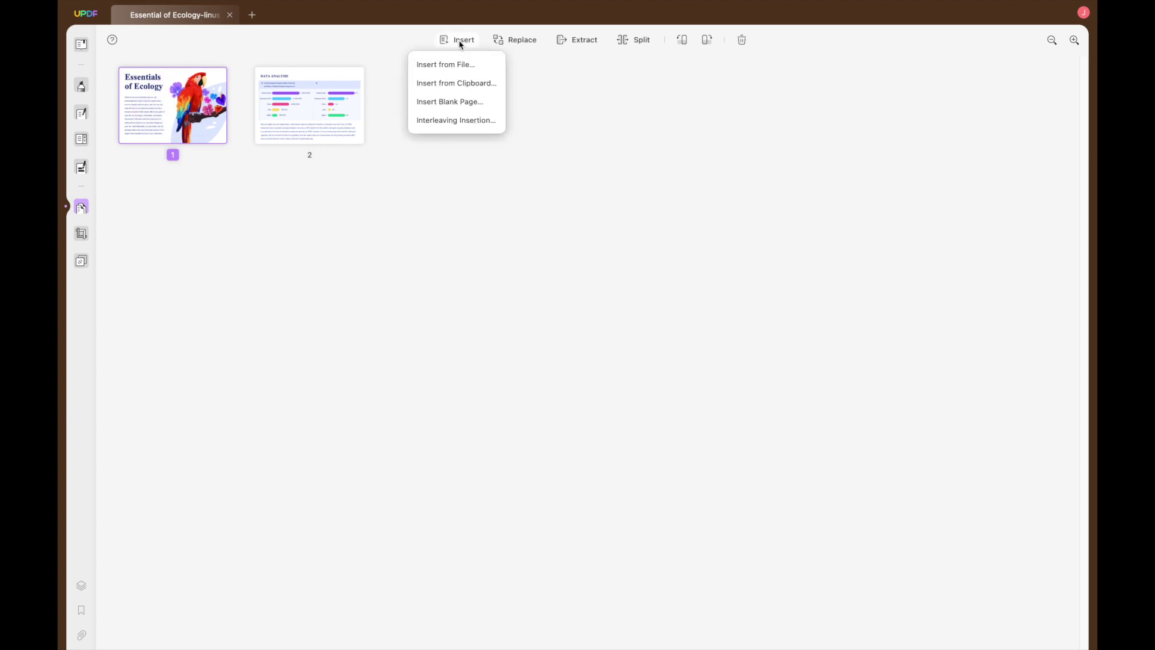
left_click(456, 102)
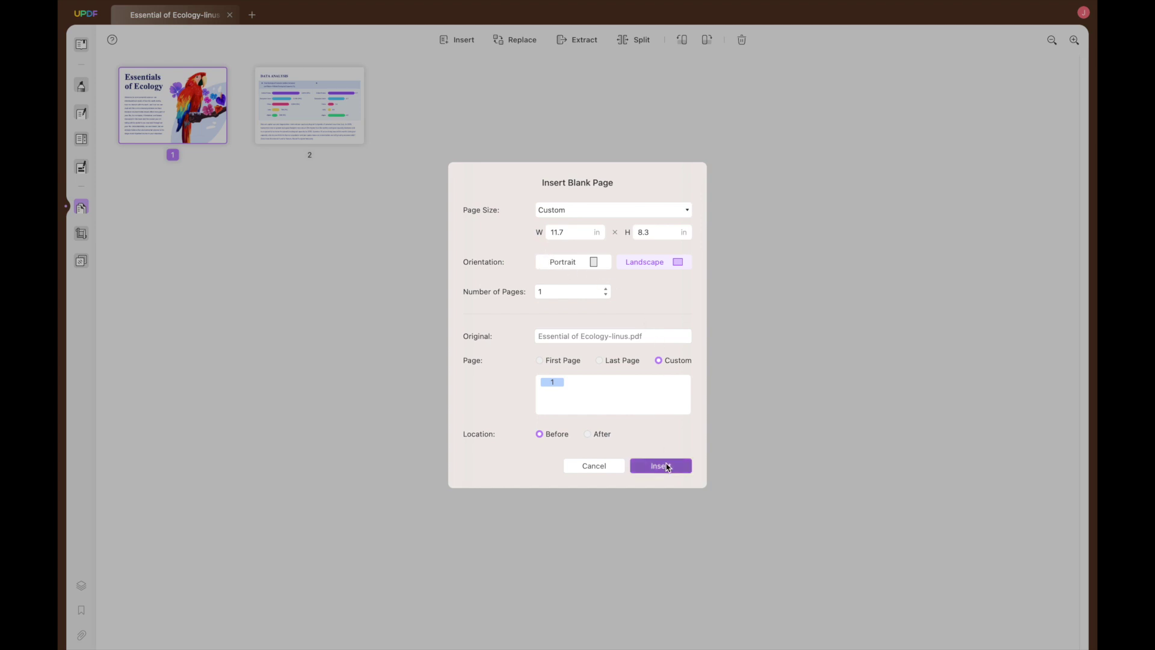
left_click(666, 467)
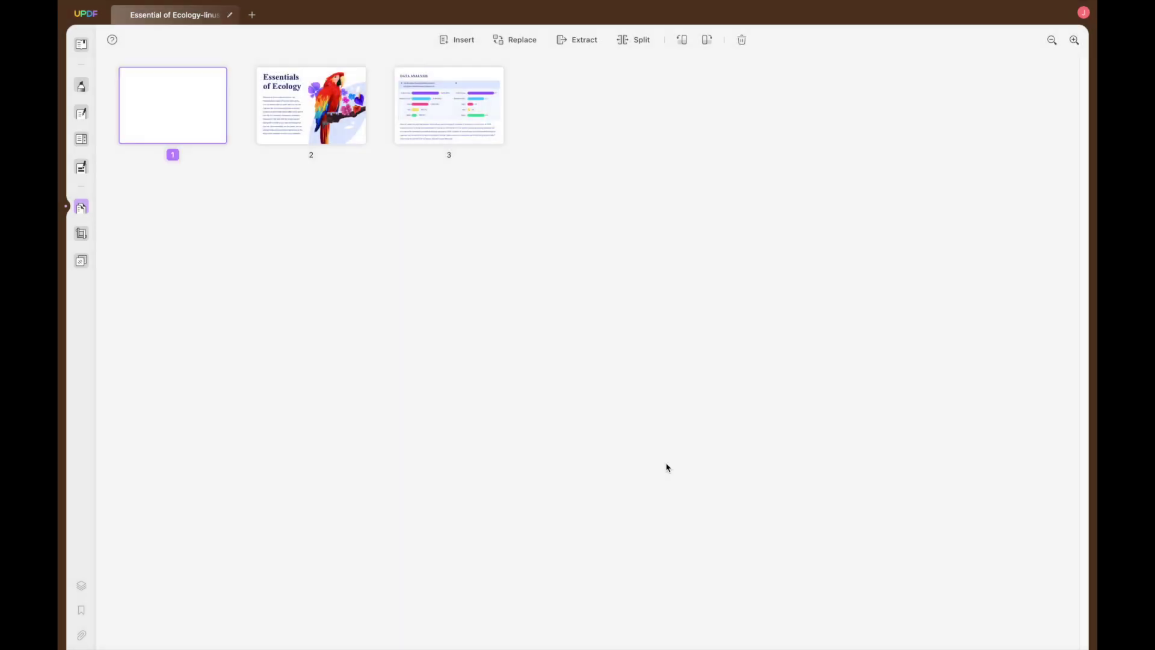
left_click(459, 41)
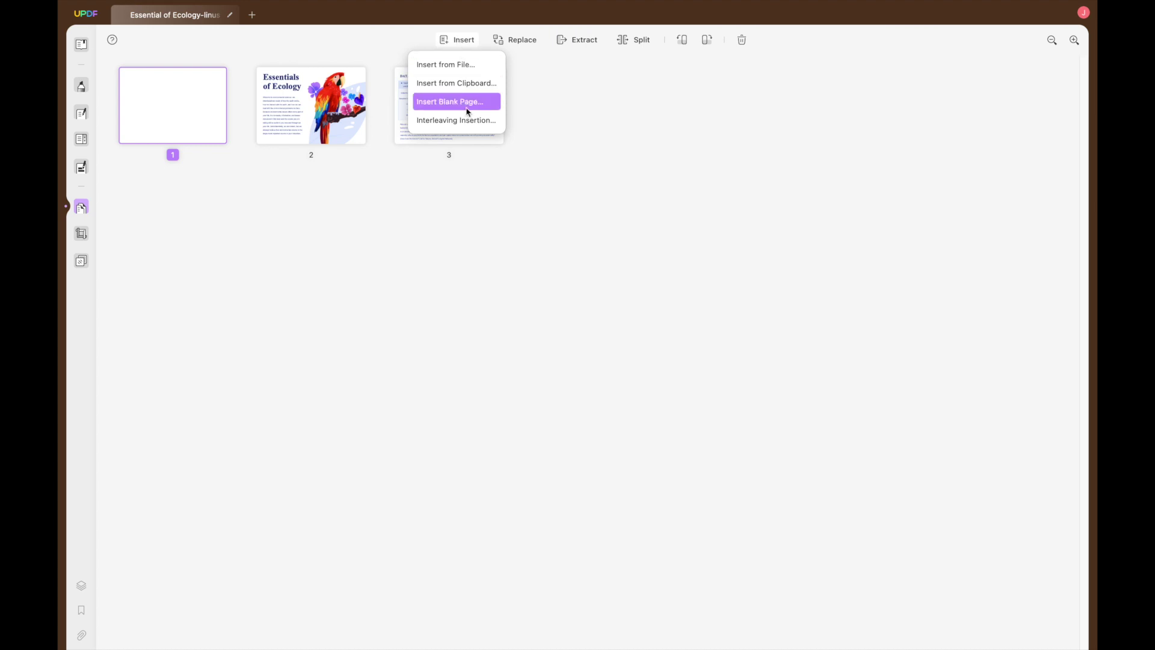
Insert page 1 of Animal Painting Skills.pdf, then move the dog and blank pages to the end
left_click(455, 66)
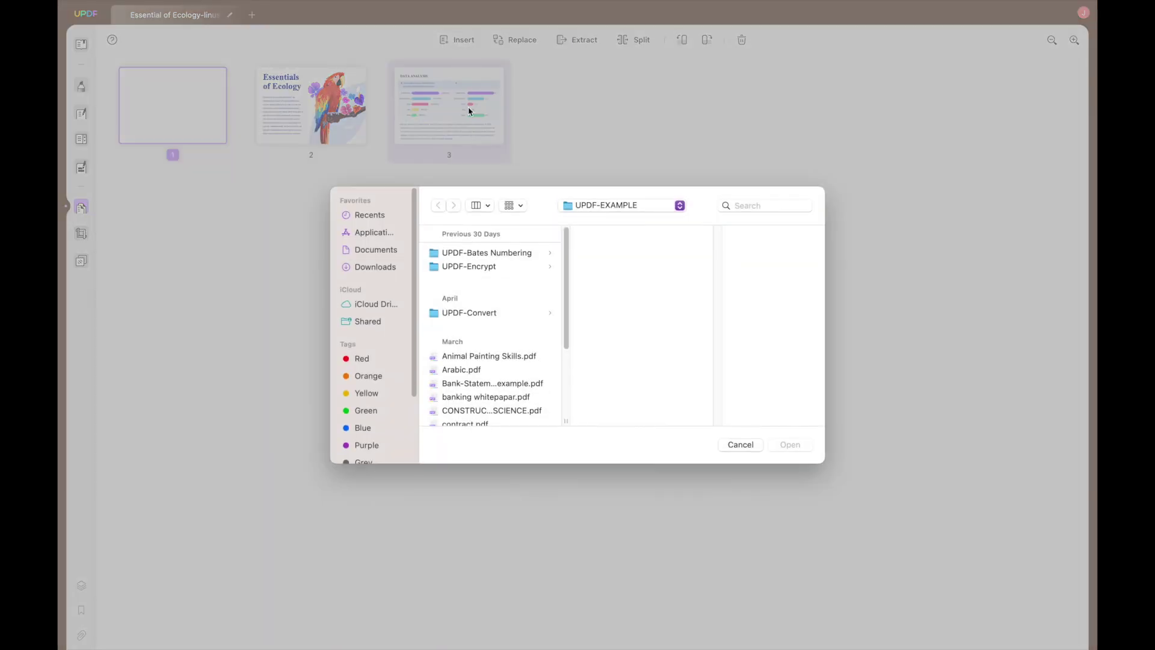
left_click(498, 358)
left_click(789, 444)
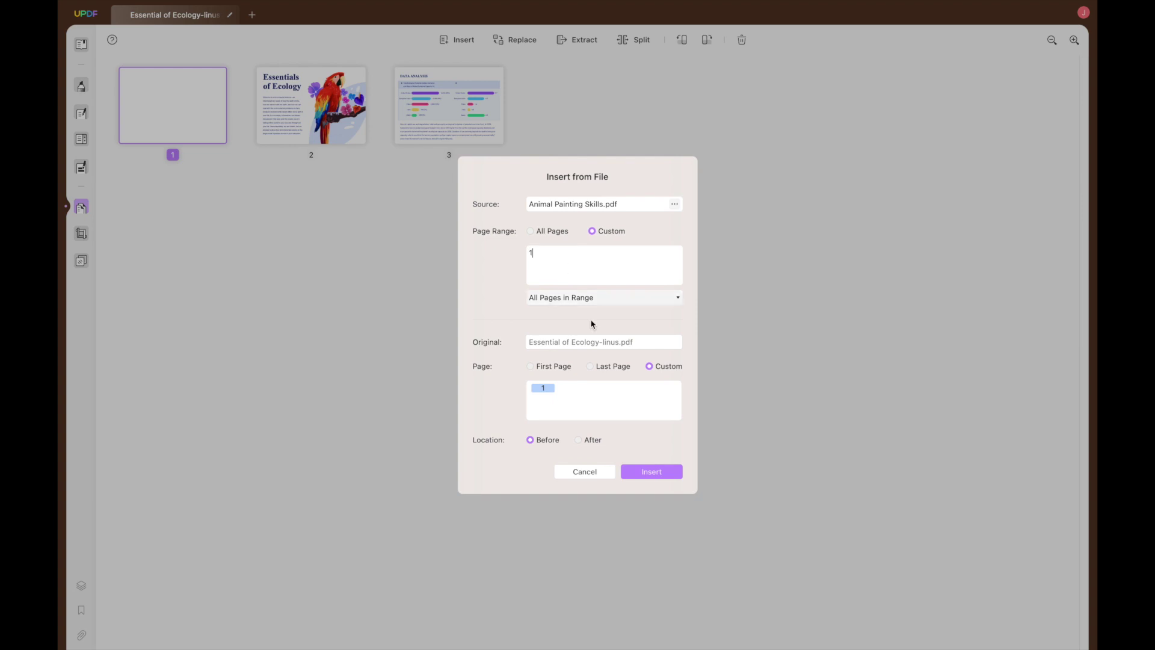
left_click(651, 474)
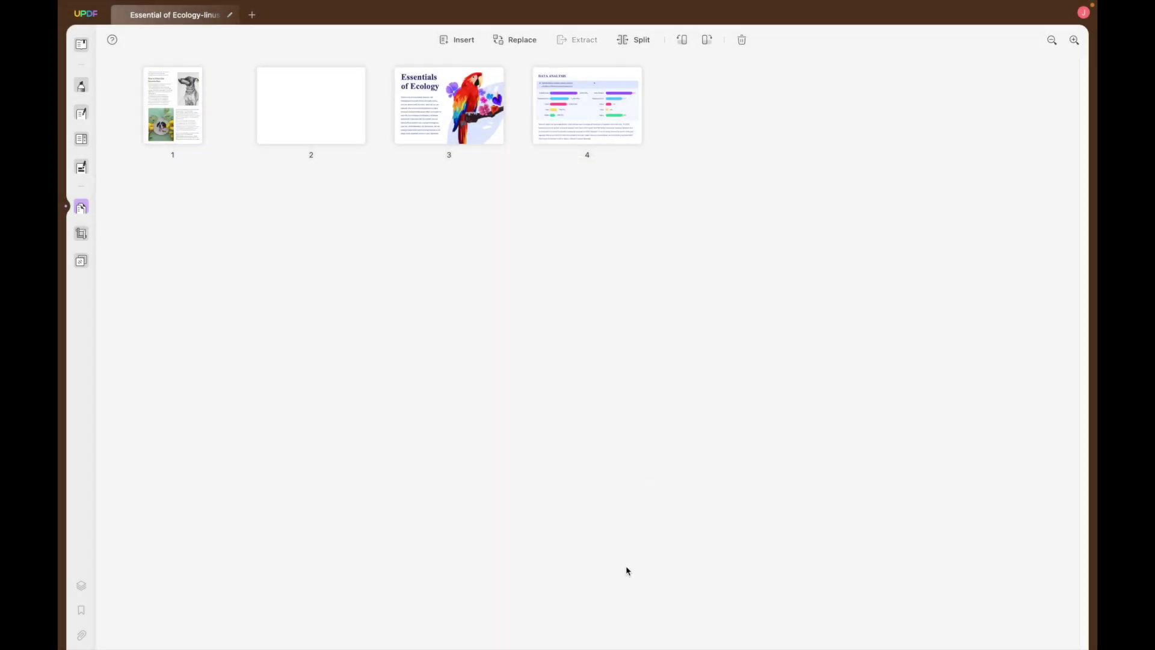
left_click_drag(490, 159, 656, 113)
left_click_drag(179, 99, 696, 108)
Clear the page selection so all 14 banking whitepapar thumbnails show unselected
left_click(575, 208)
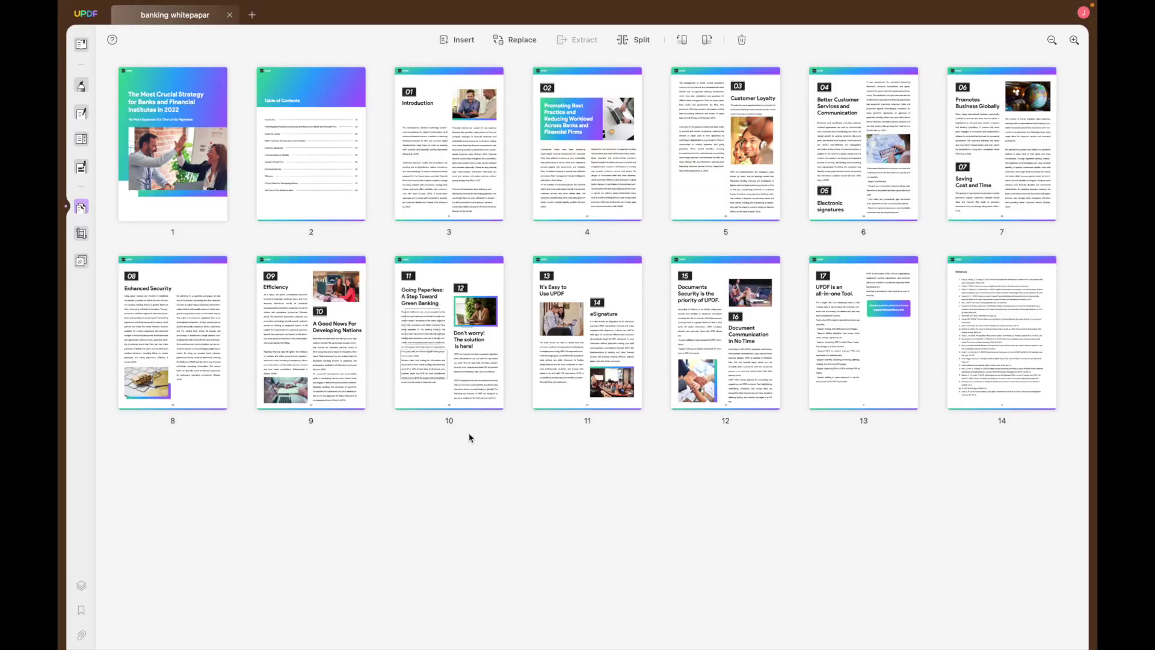
Extract pages 3–13 into banking whitepapar_Extract.pdf in the Documents folder
left_click(441, 170)
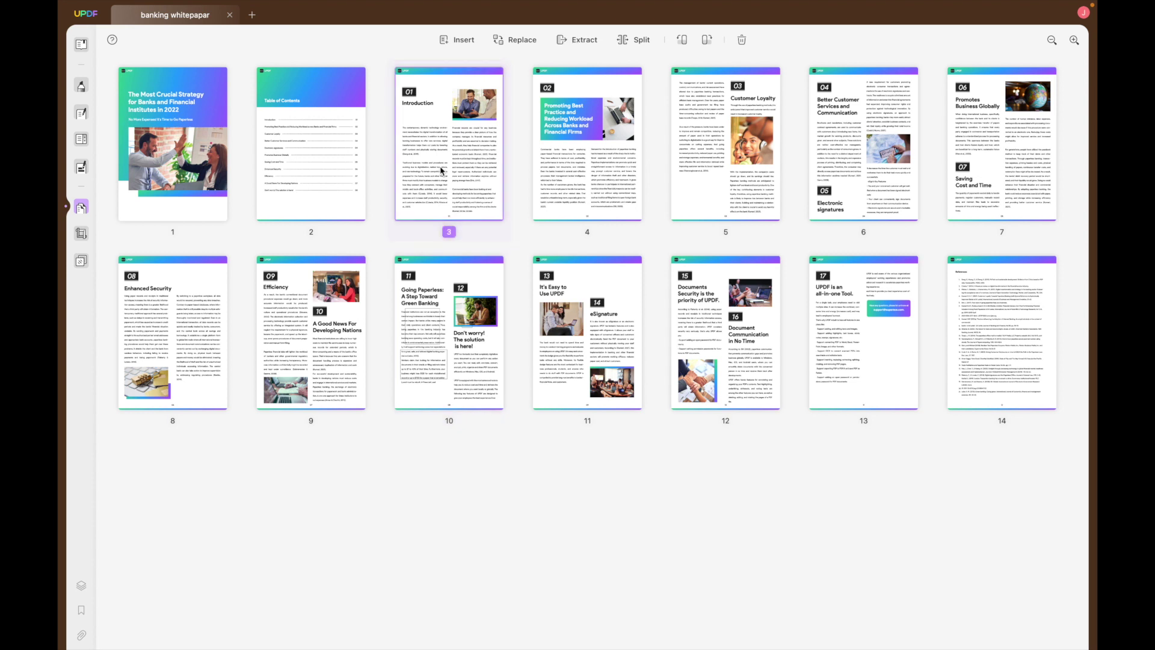
left_click(838, 323, "shift")
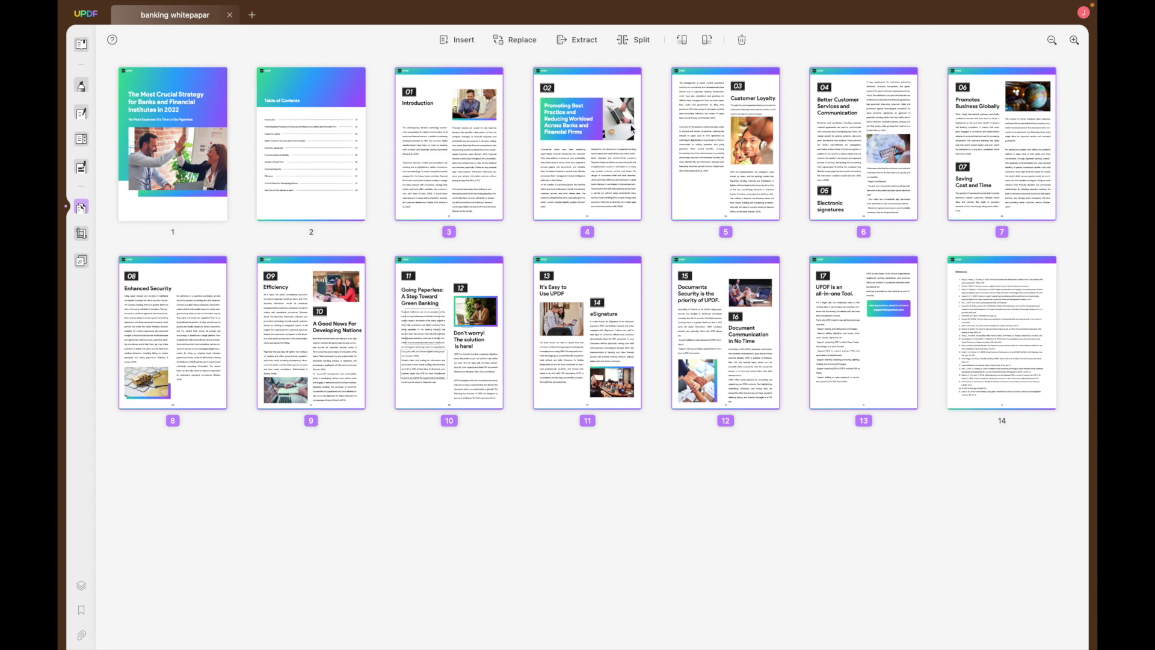
left_click(580, 39)
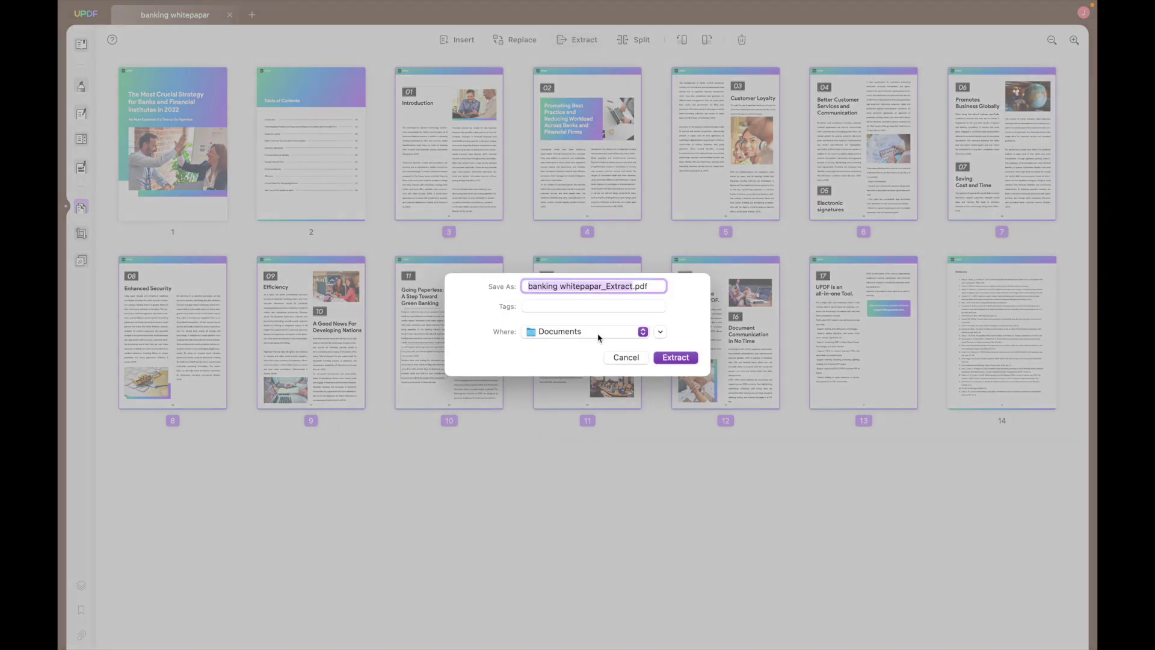
left_click(675, 357)
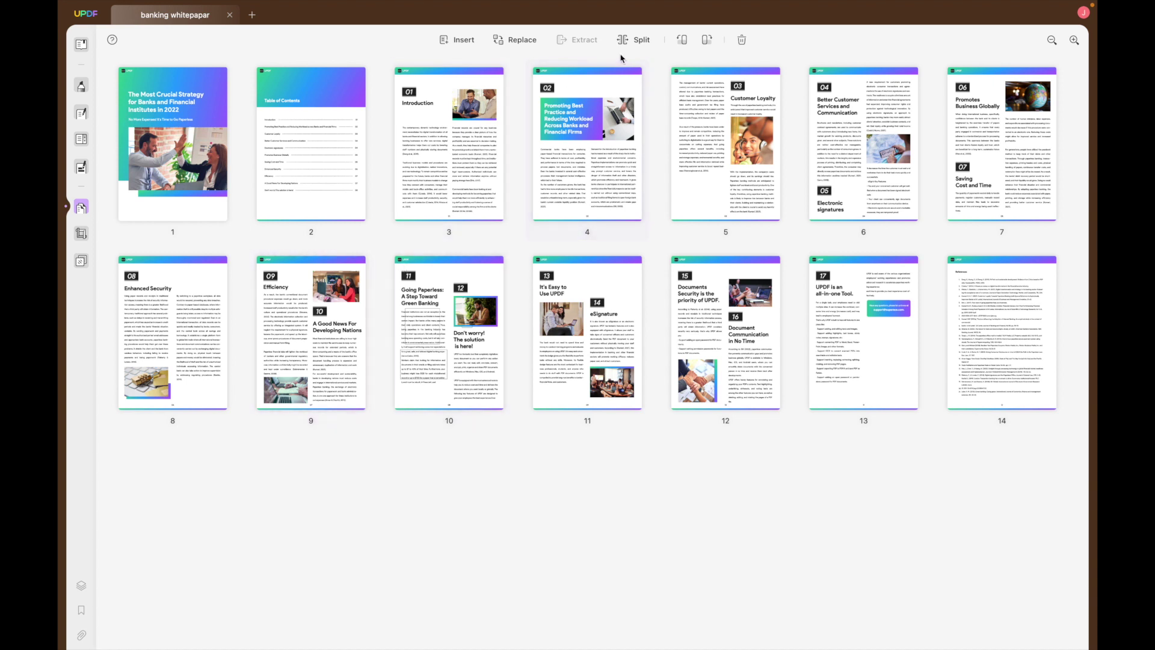
Split the banking whitepapar by number of pages into separate 3-page PDFs
left_click(636, 43)
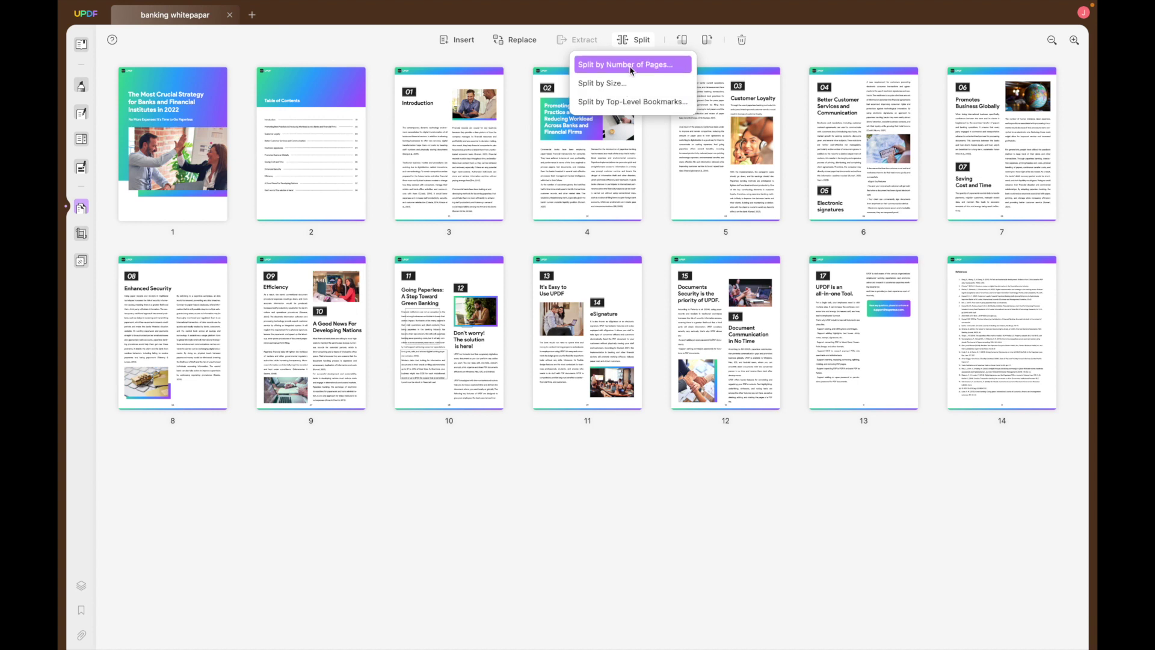
left_click(631, 70)
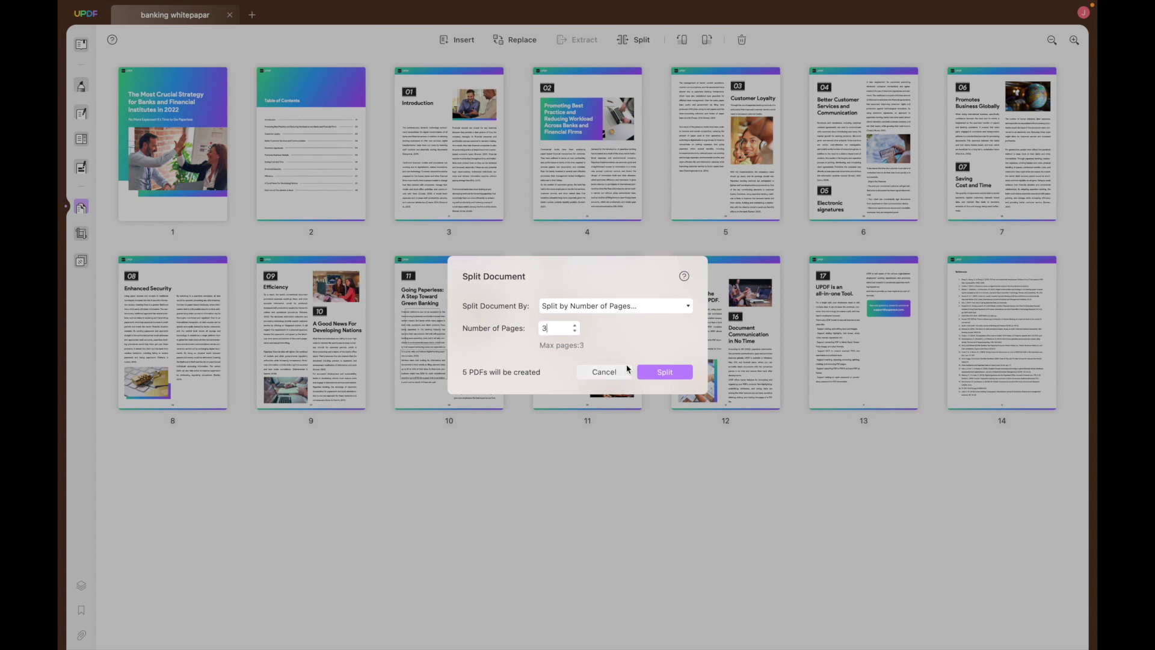
left_click(658, 373)
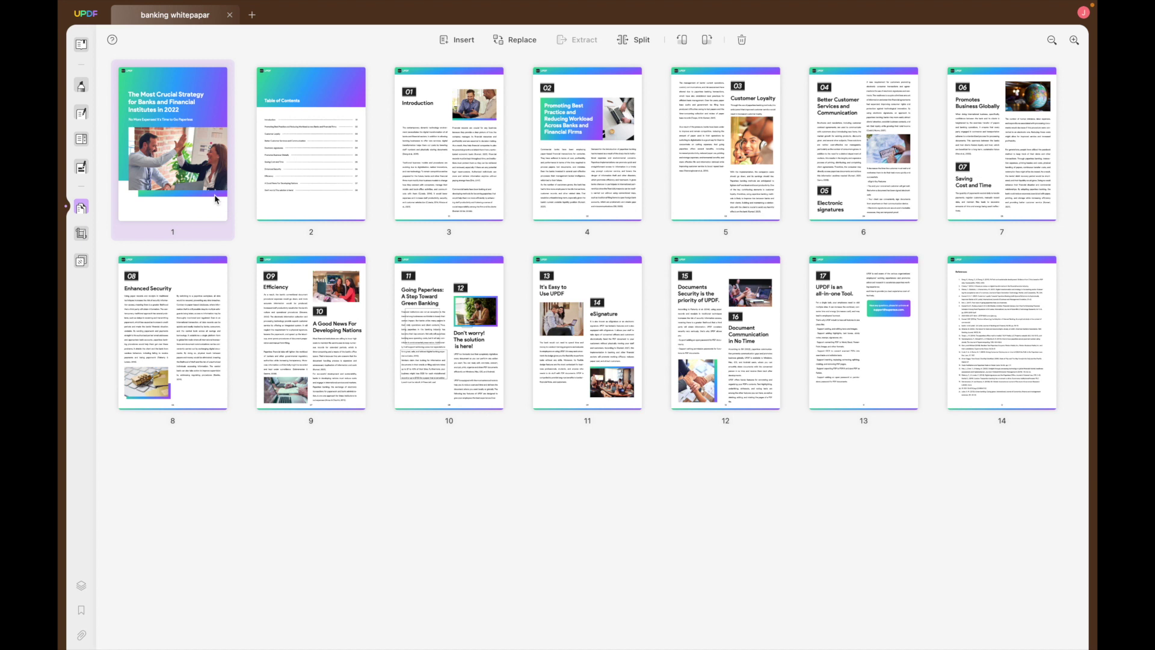
left_click(216, 198)
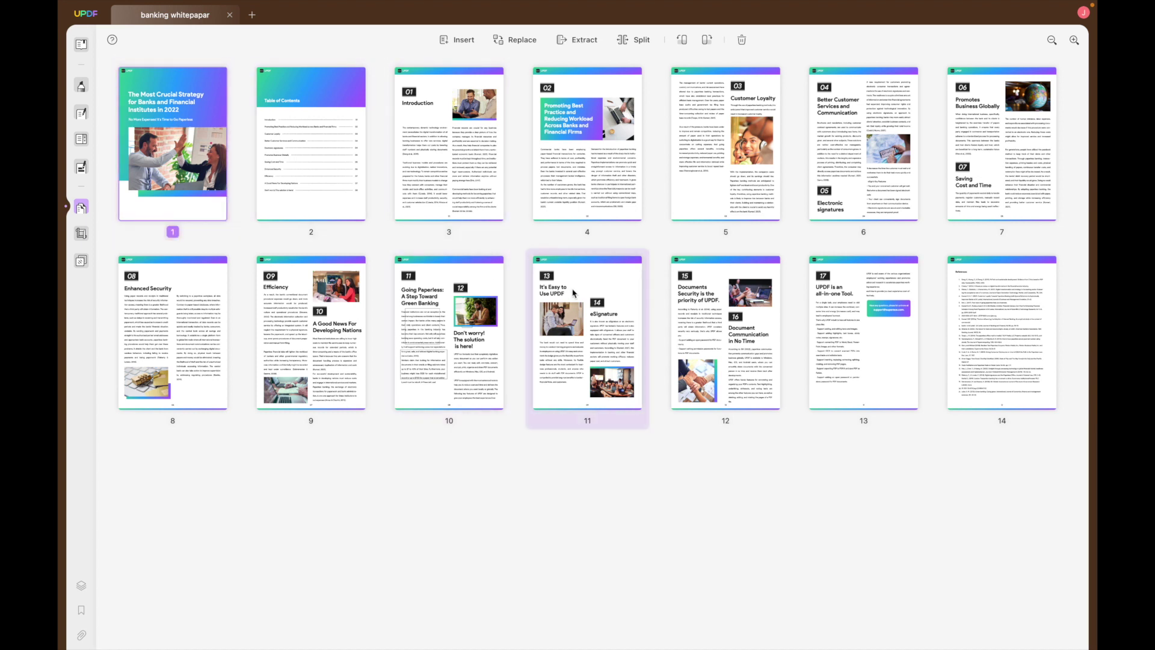
key("ctrl+a")
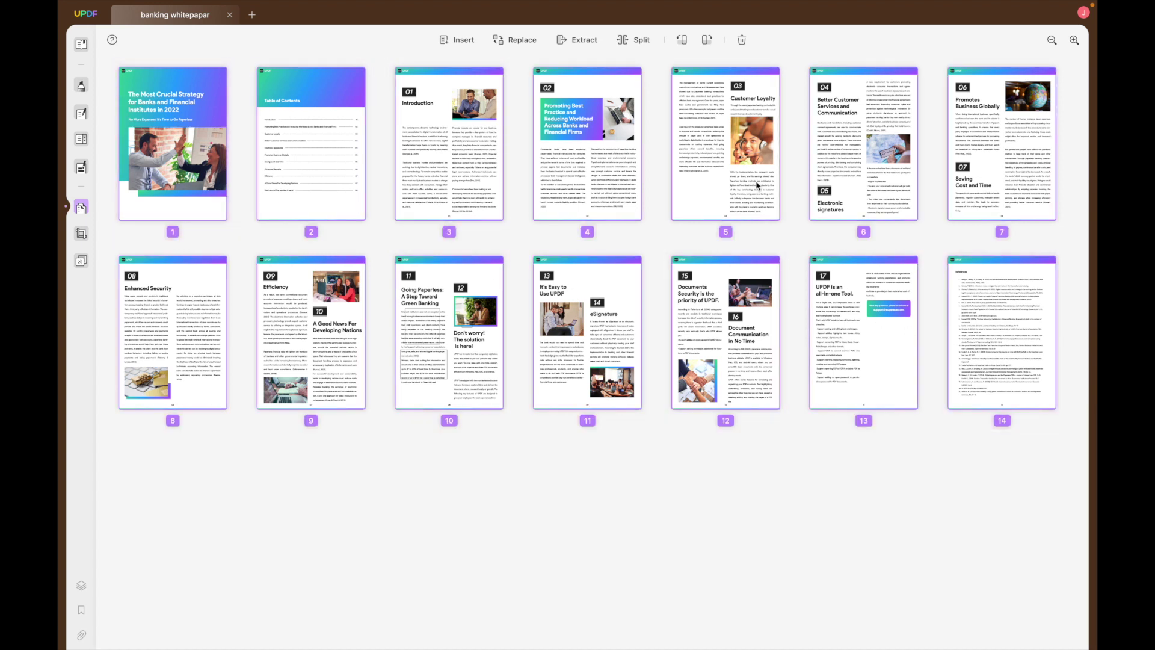
left_click(707, 40)
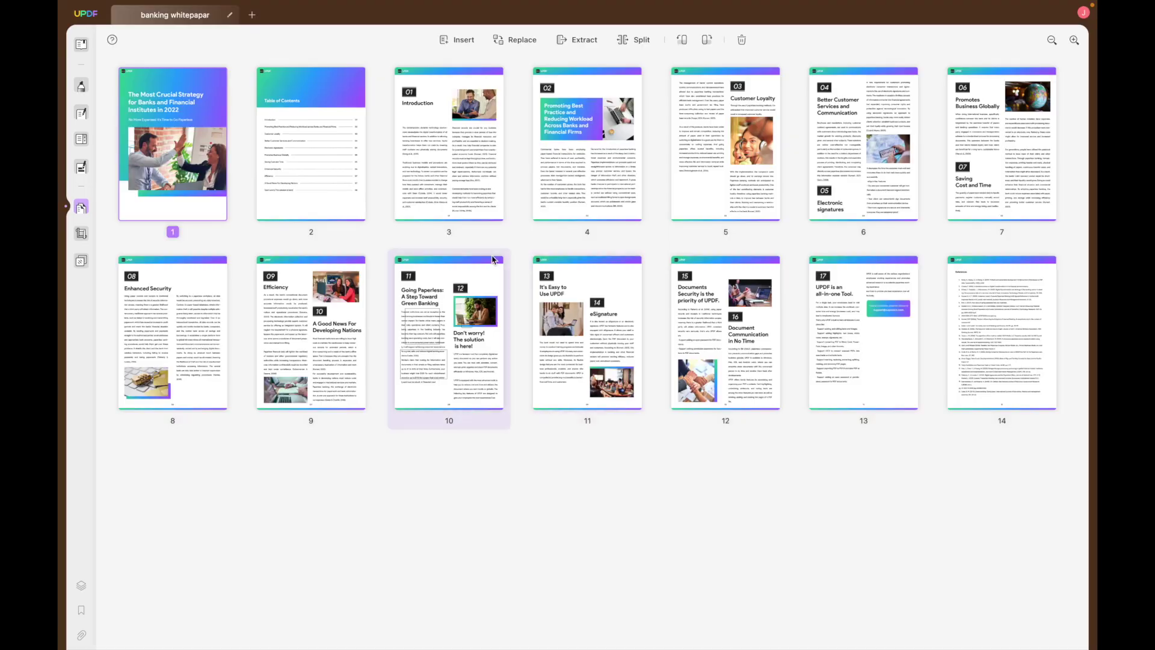
Set the page 1 crop box to 400 wide by 250 high
left_click(82, 234)
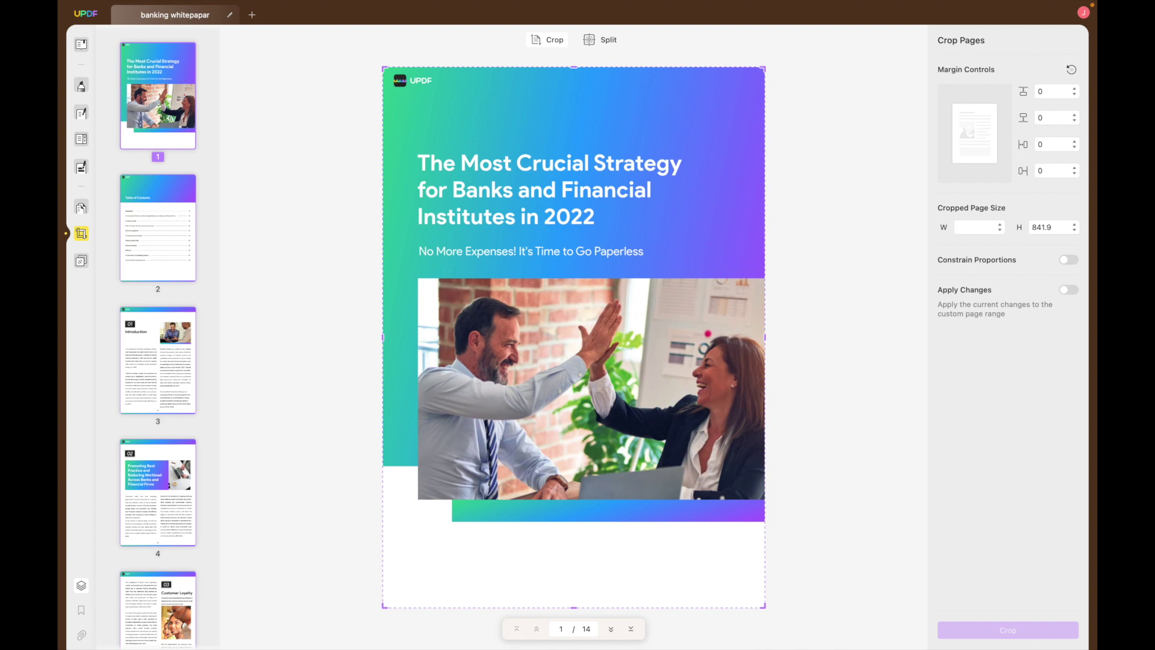
type("04")
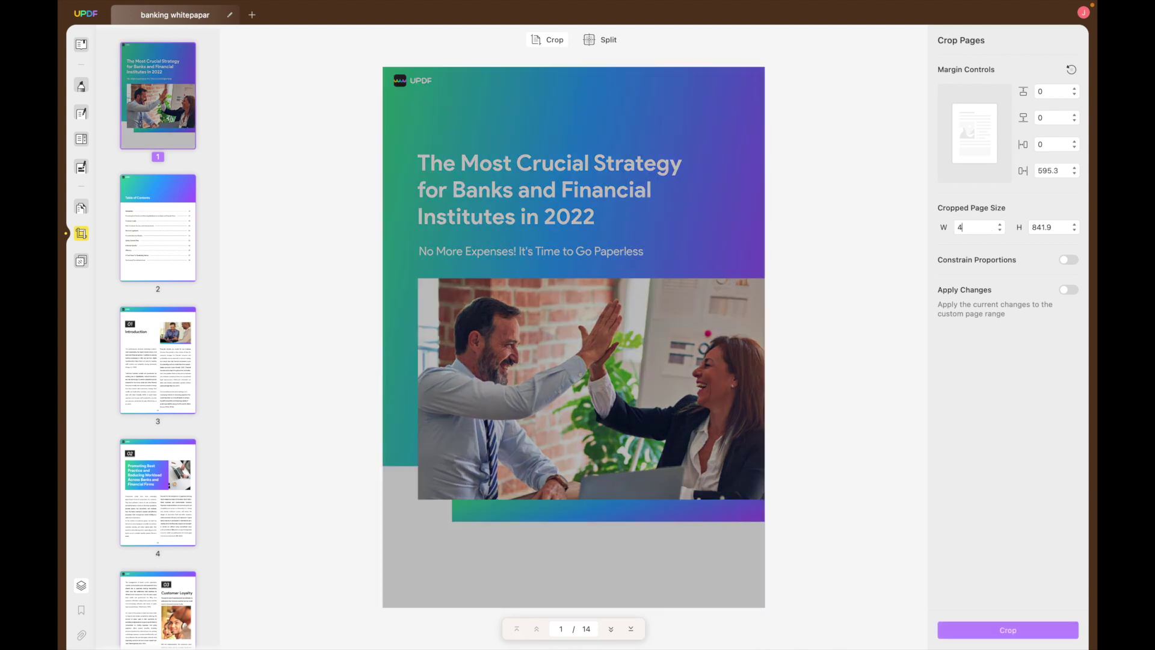
type("0")
key("Return")
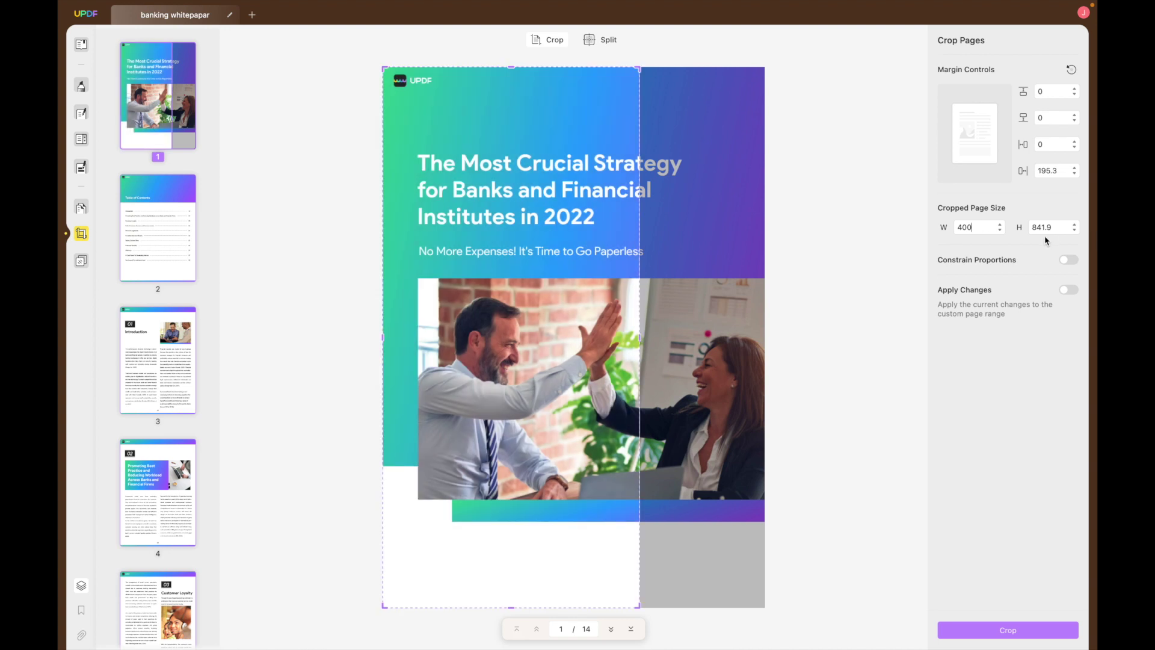
key("Tab")
type("250")
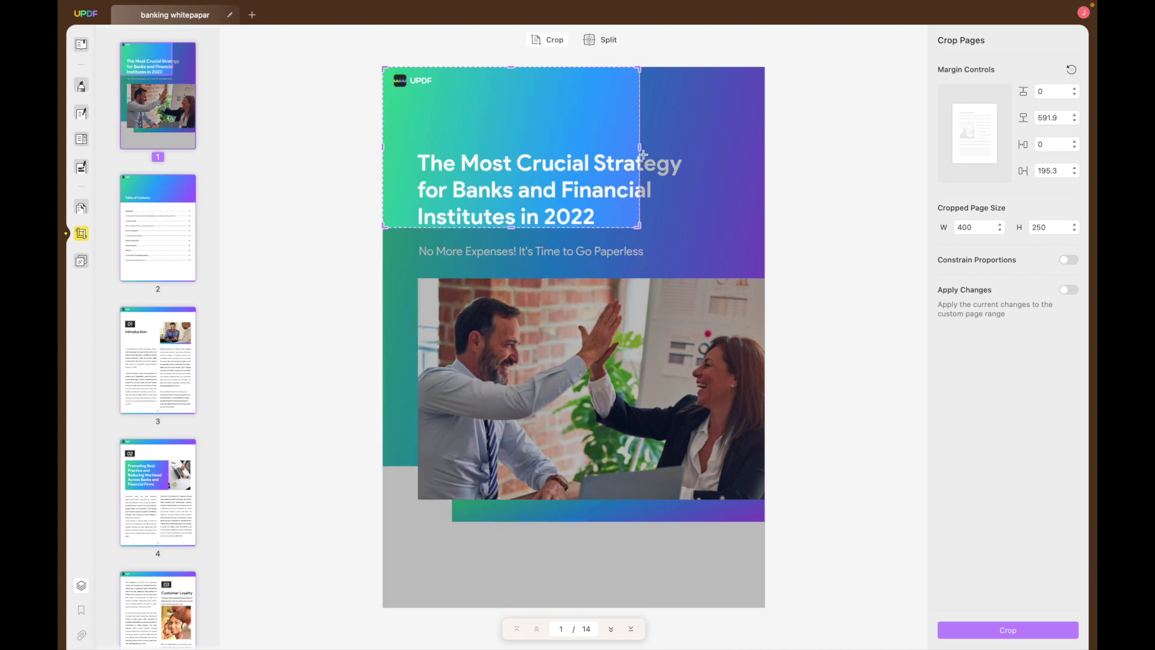
Stretch the crop box over the full title, lock proportions, and crop page 1
left_click_drag(641, 148, 696, 148)
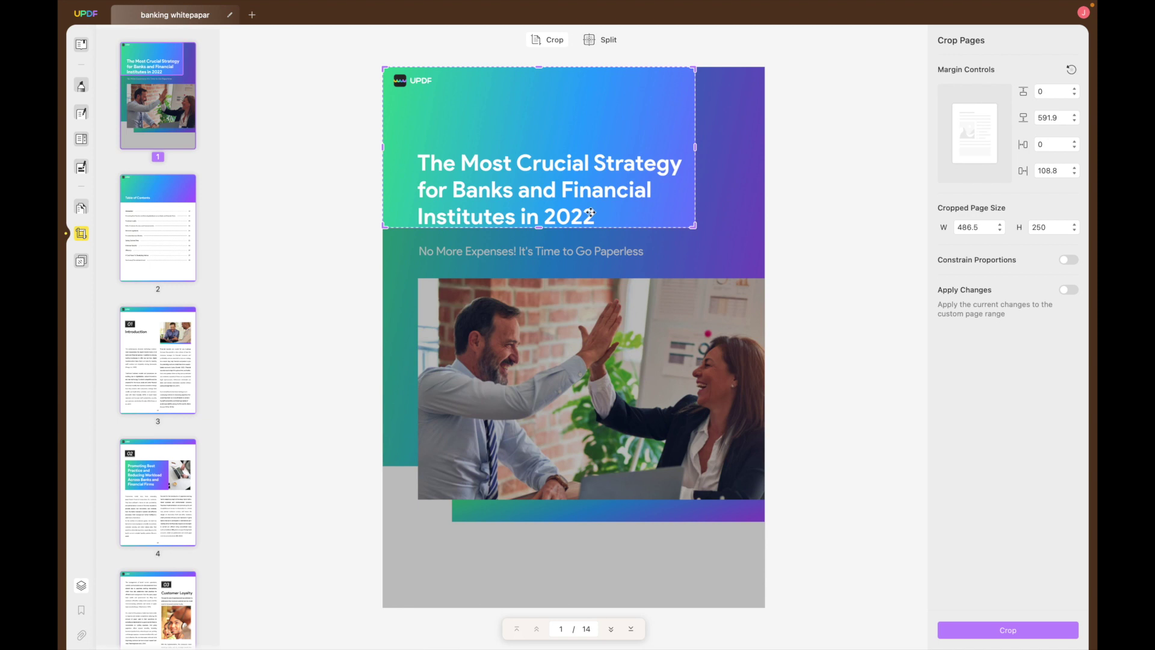
left_click_drag(537, 227, 538, 238)
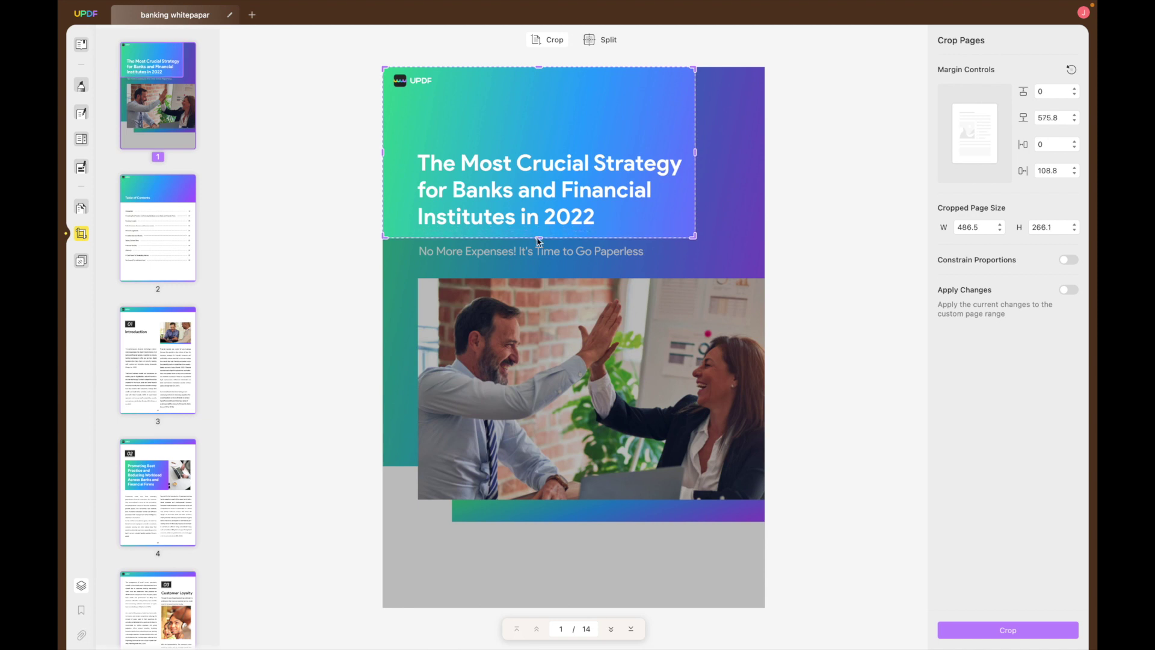
left_click(1069, 260)
left_click(990, 629)
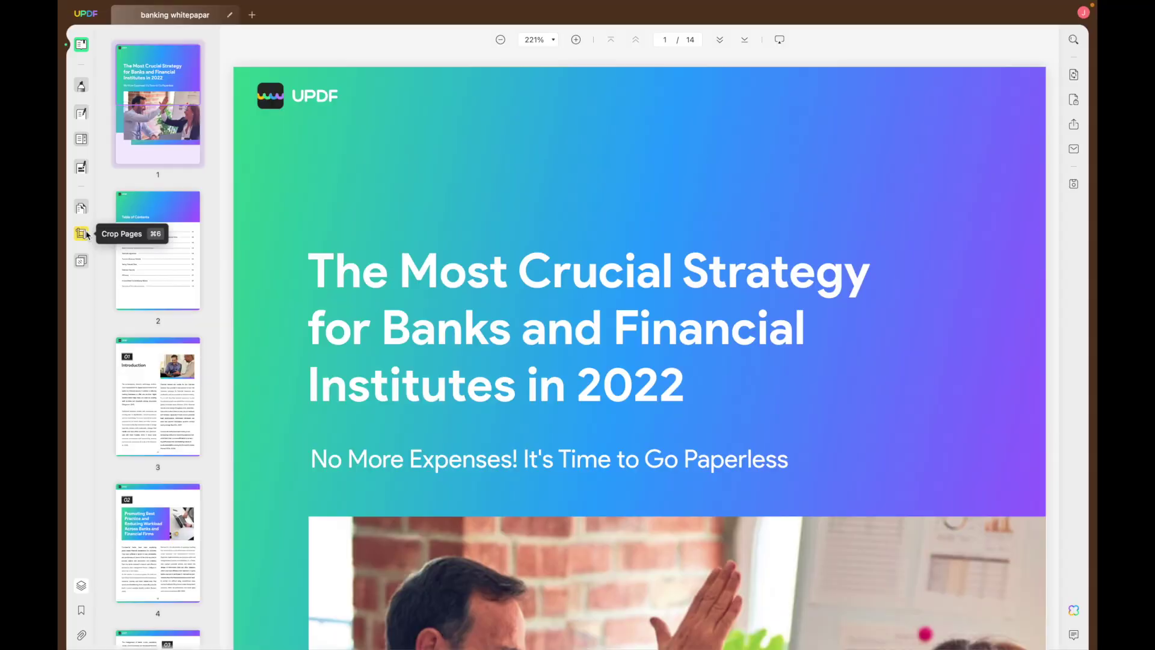
Divide page 1 into 3 equal horizontal sections, Left to Right, applied to a page range
left_click(84, 234)
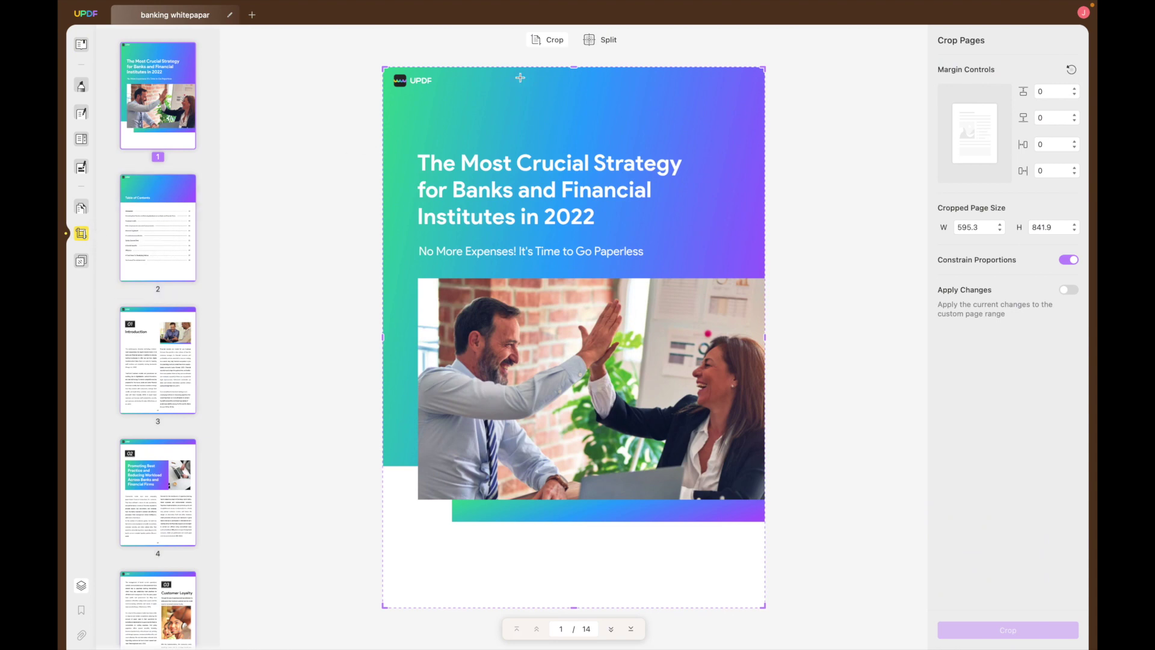
left_click(602, 44)
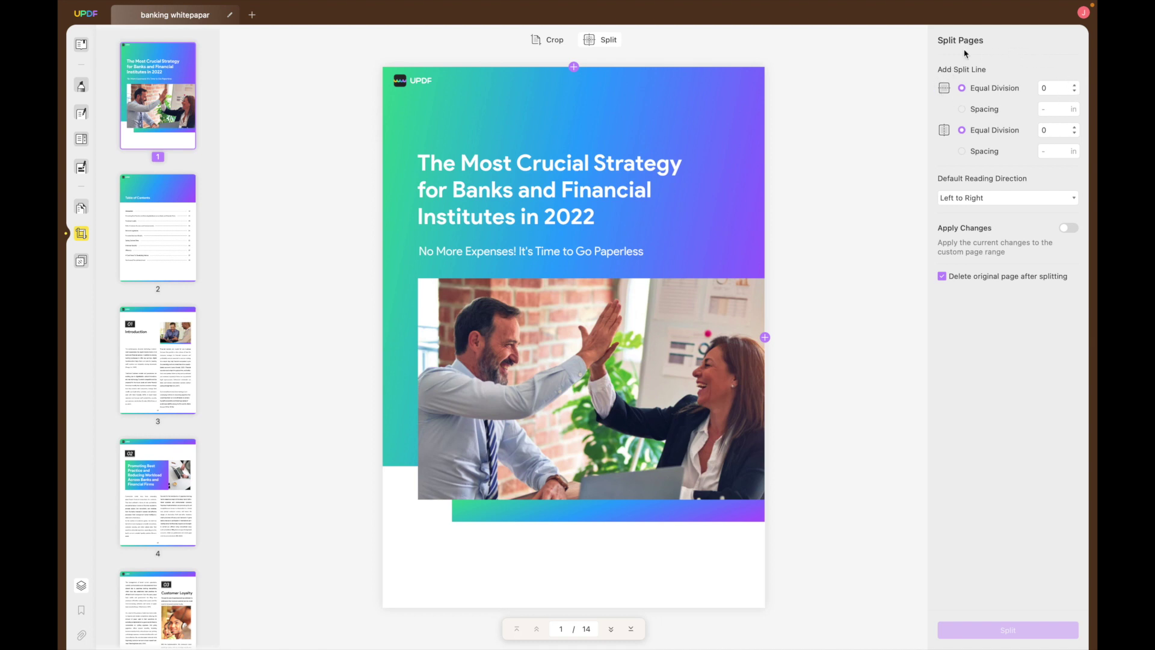
left_click(1053, 89)
key("BackSpace")
type("3")
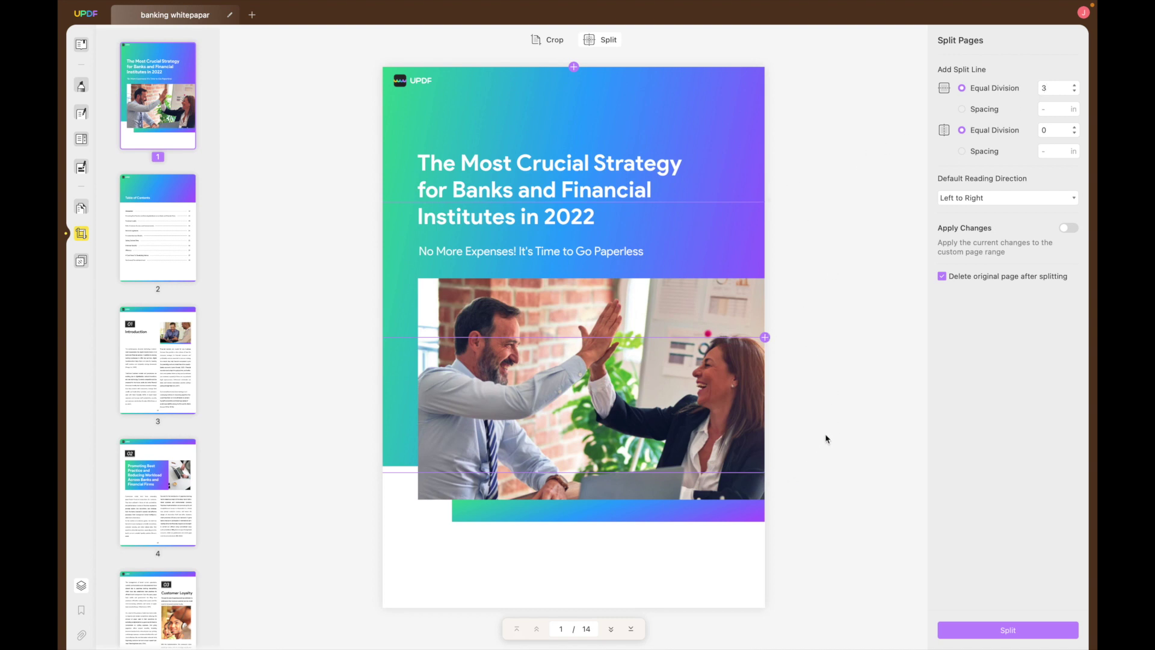
left_click(993, 200)
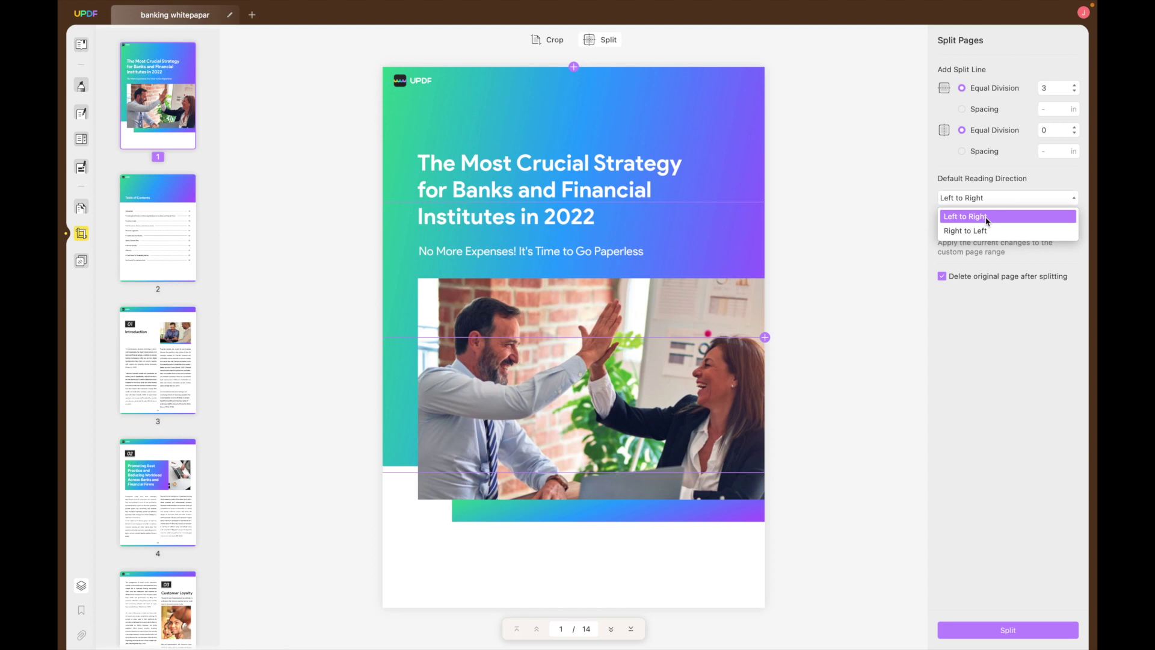
left_click(987, 216)
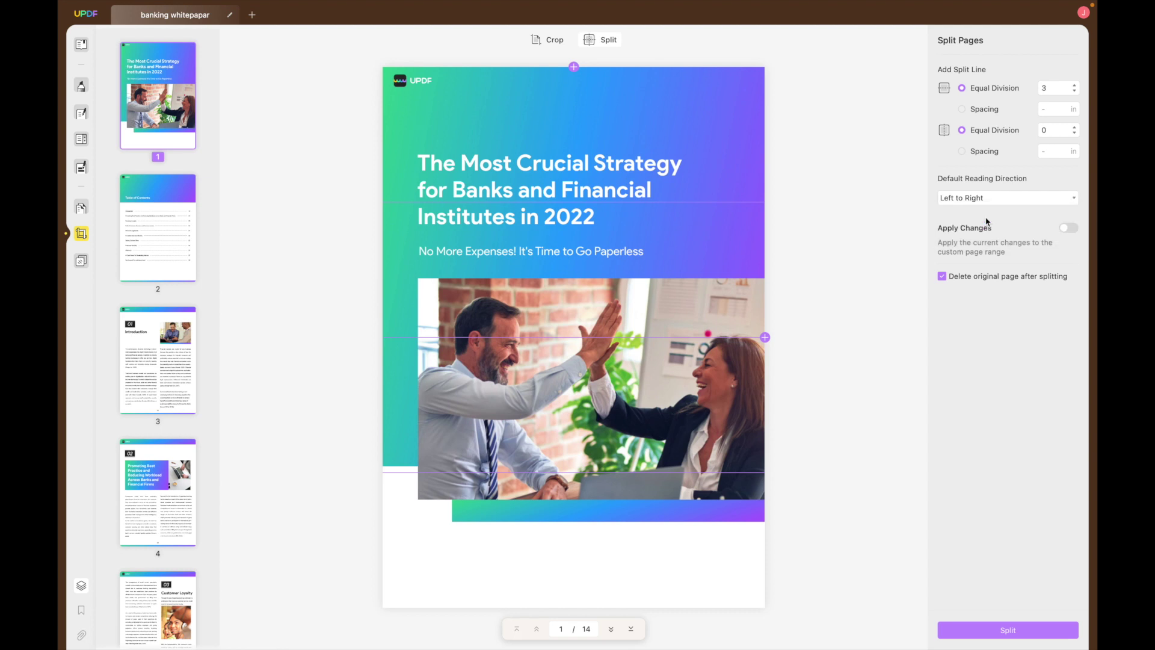
left_click(1068, 229)
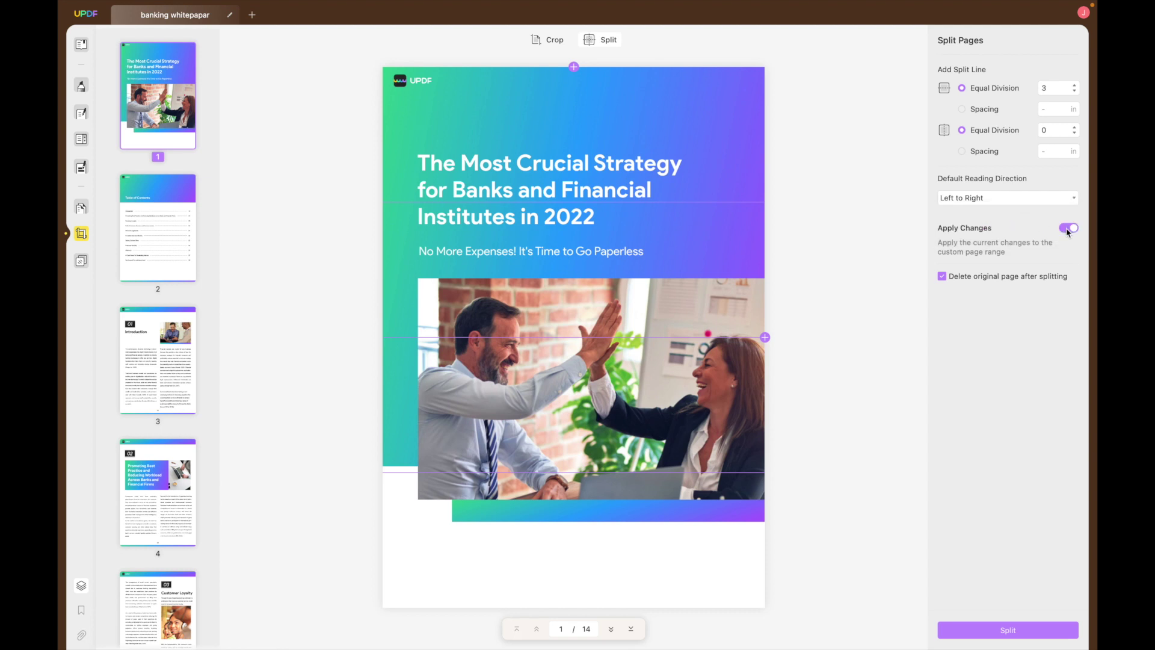